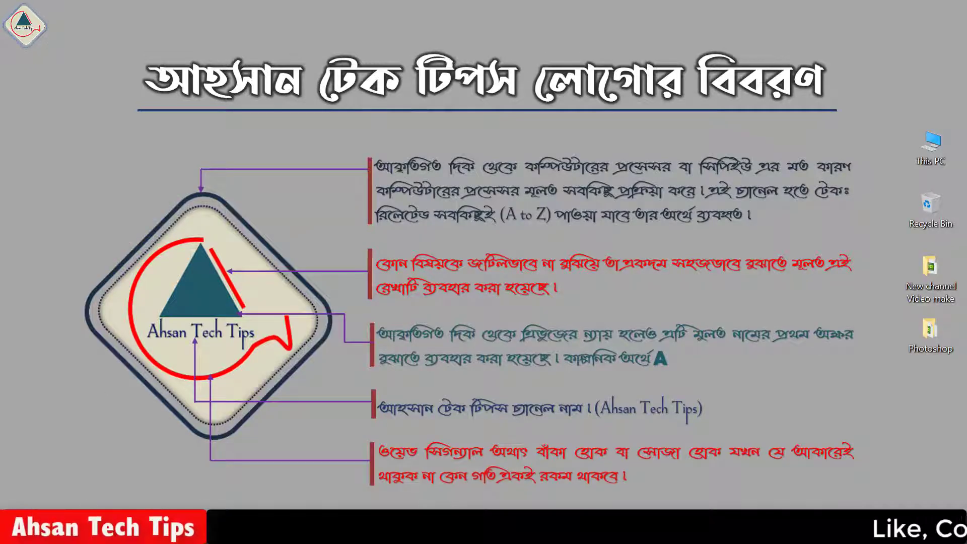
Launch Excel from the Start search and create a blank workbook, Book1.
key("super")
type("e")
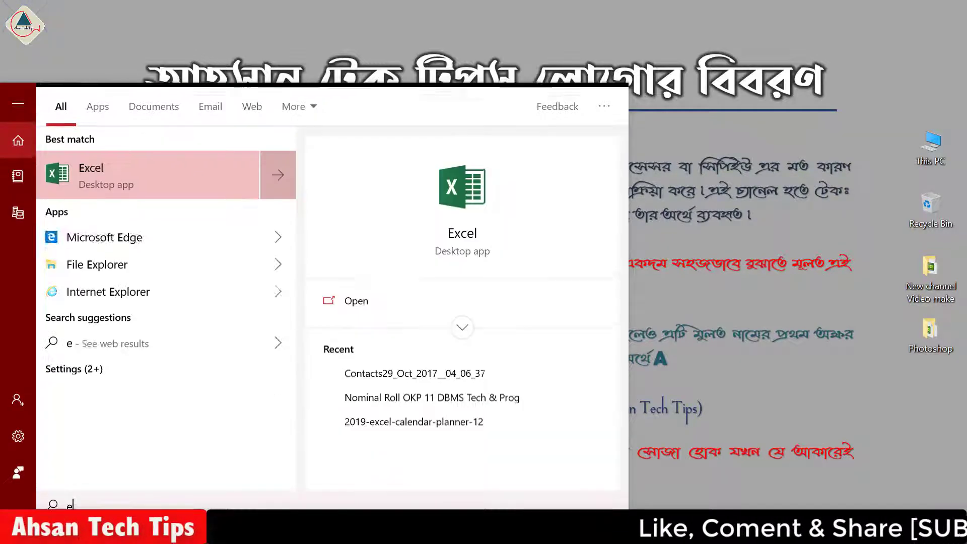
type("xc")
key("Return")
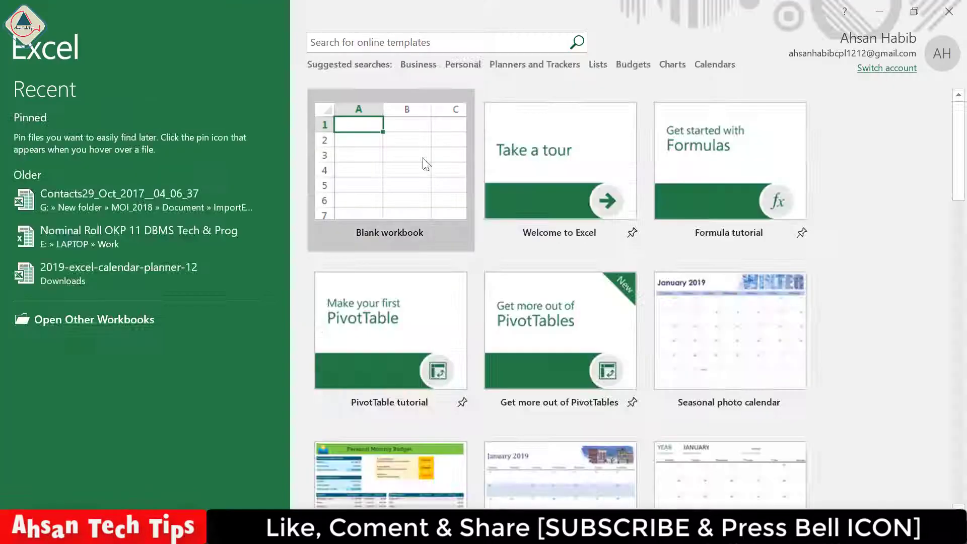
left_click(403, 178)
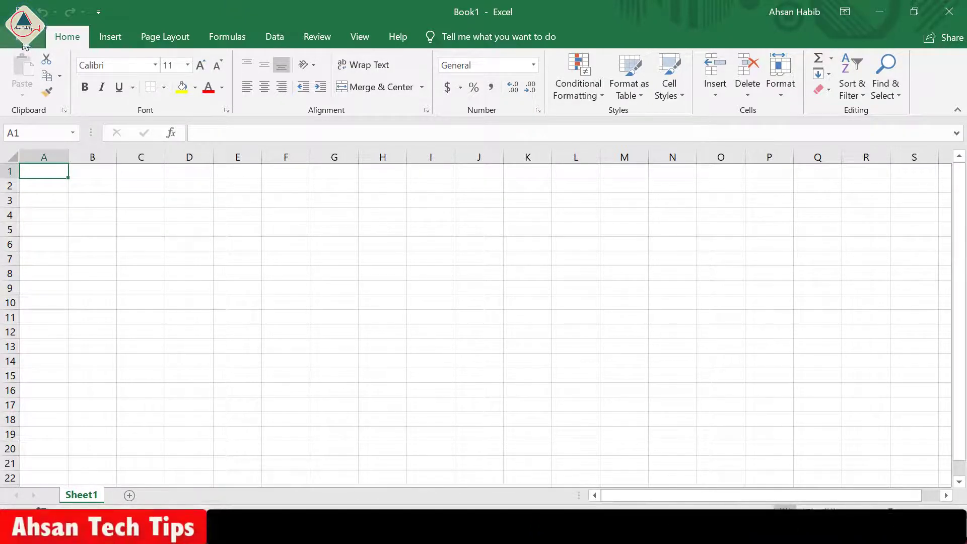
Open Excel Options from the File view, showing the General page.
left_click(22, 40)
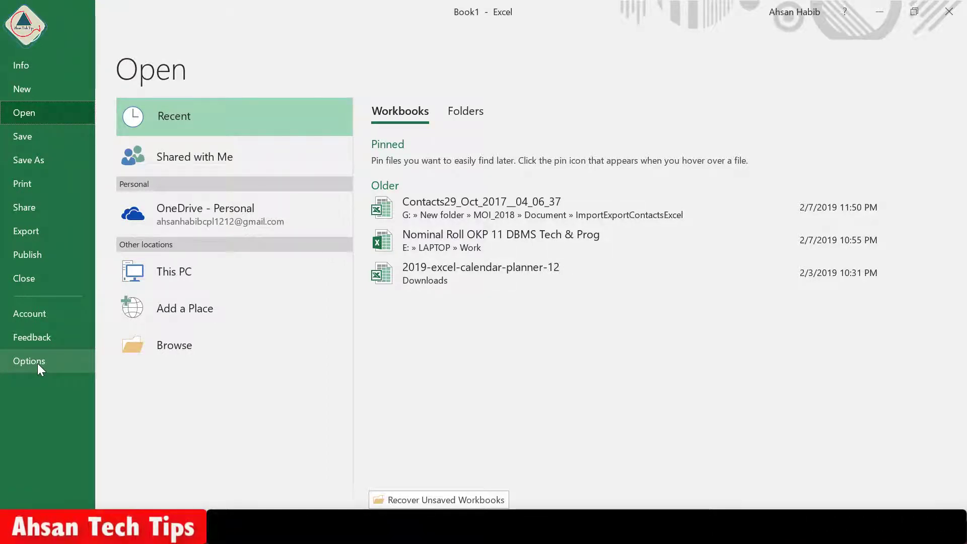
left_click(37, 362)
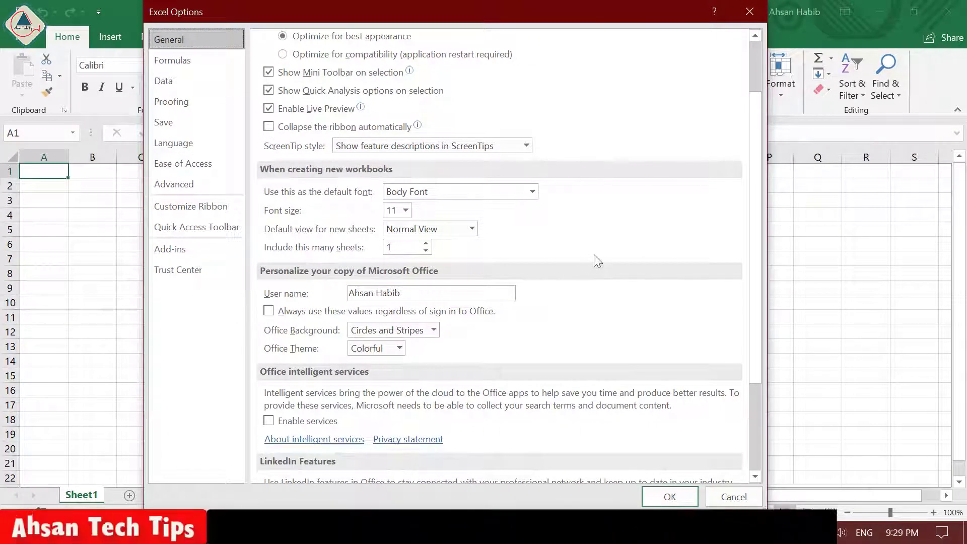
Enable the Developer main tab under Customize Ribbon and confirm with OK.
left_click(197, 208)
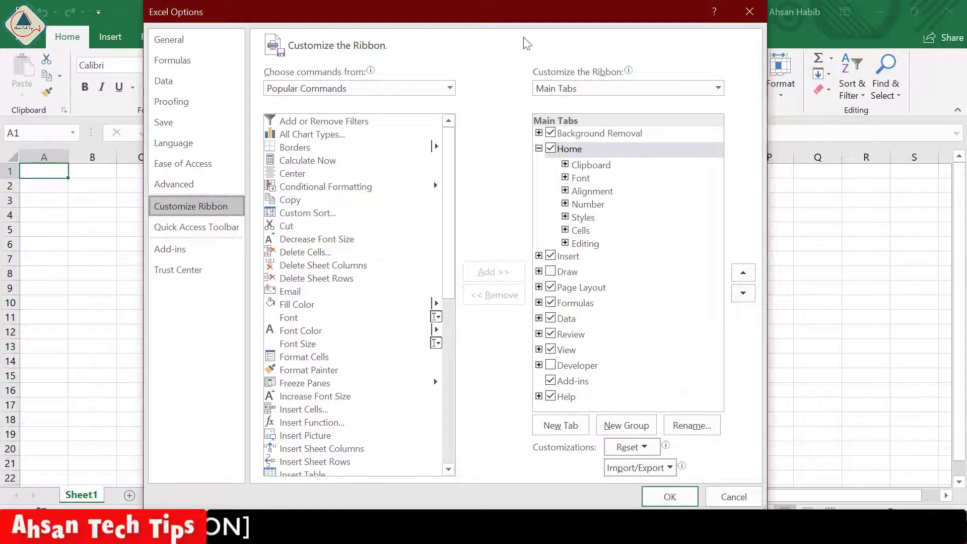
left_click_drag(493, 20, 380, 87)
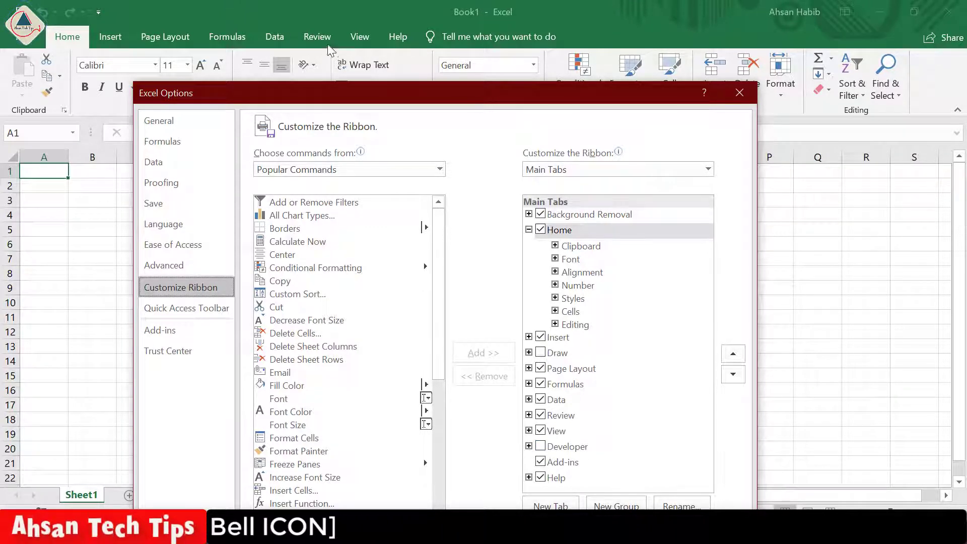
left_click(540, 447)
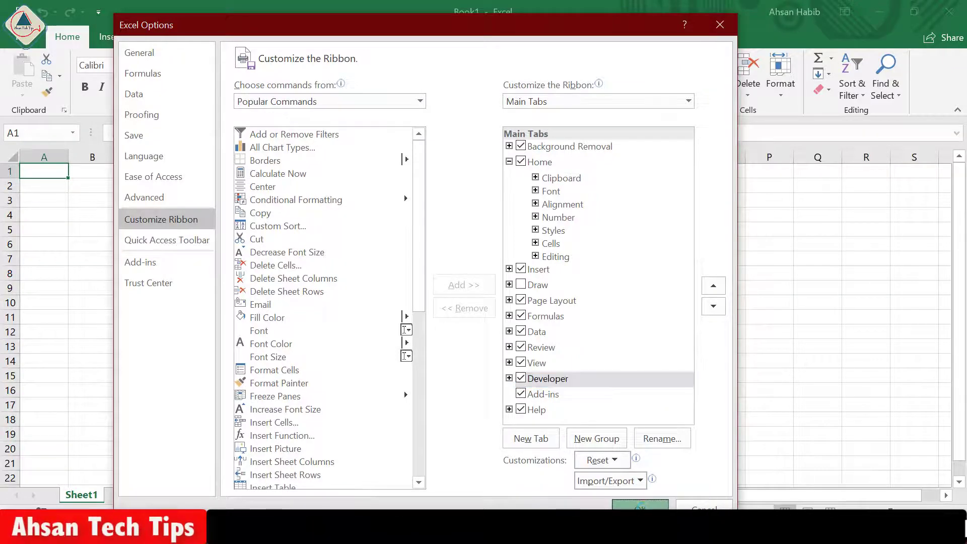
left_click(640, 506)
left_click(407, 40)
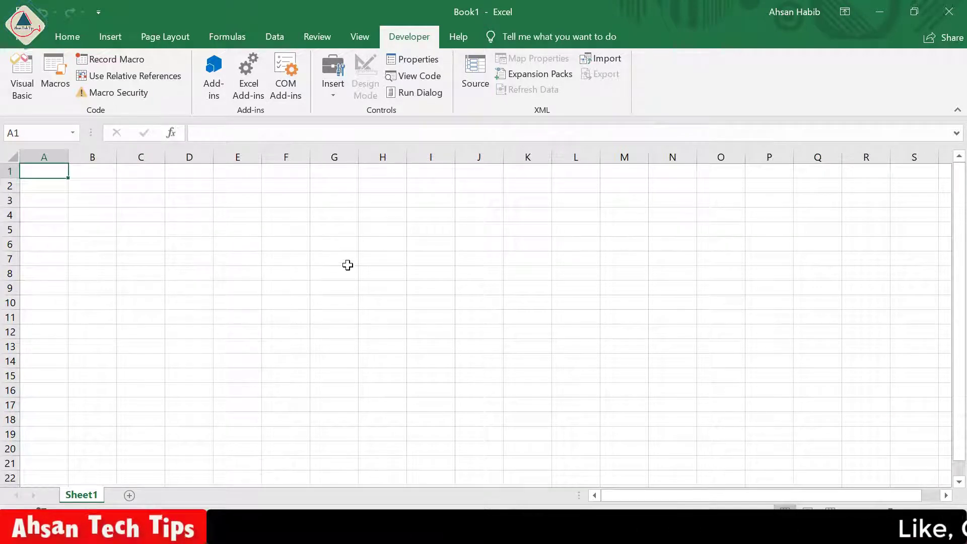
Set Macro Security to Enable all macros, trusting VBA project object model access.
left_click(129, 94)
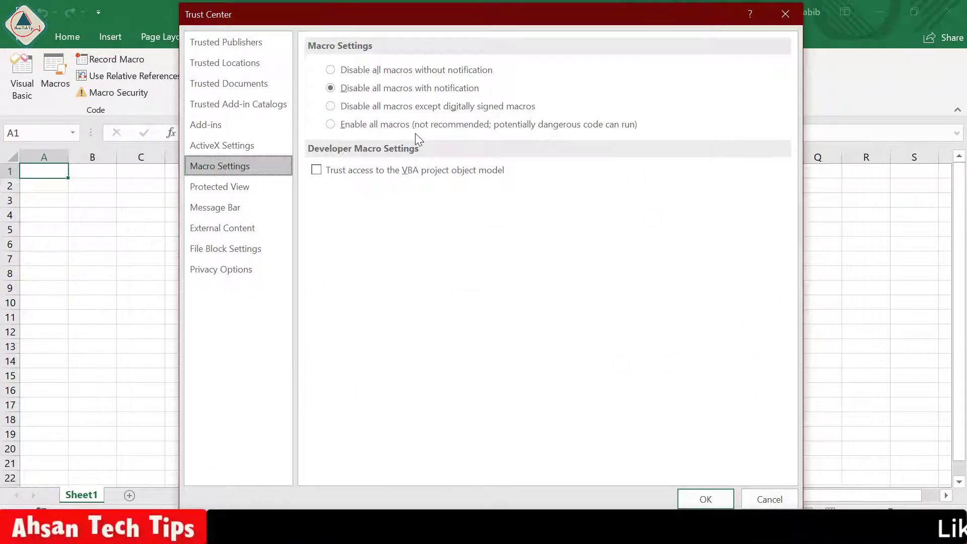
left_click(332, 126)
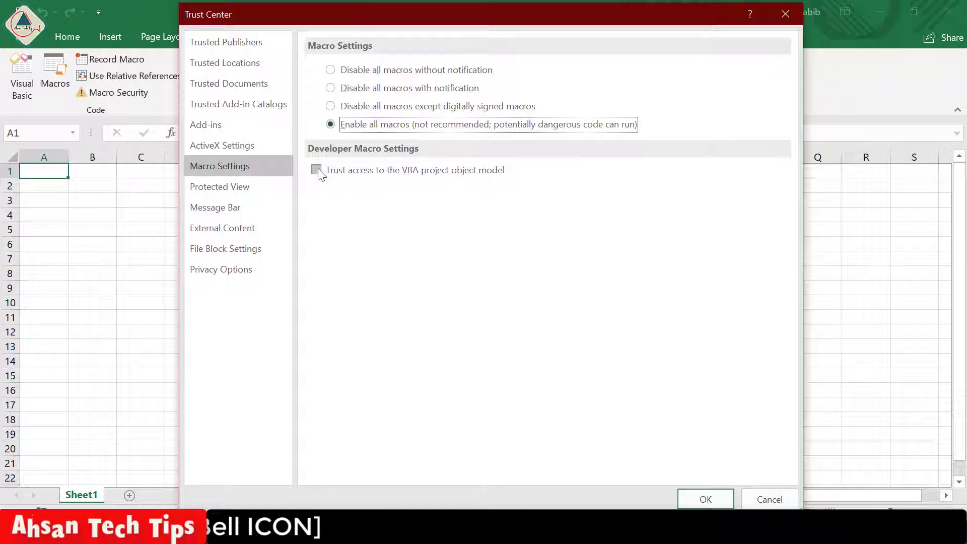
left_click(712, 505)
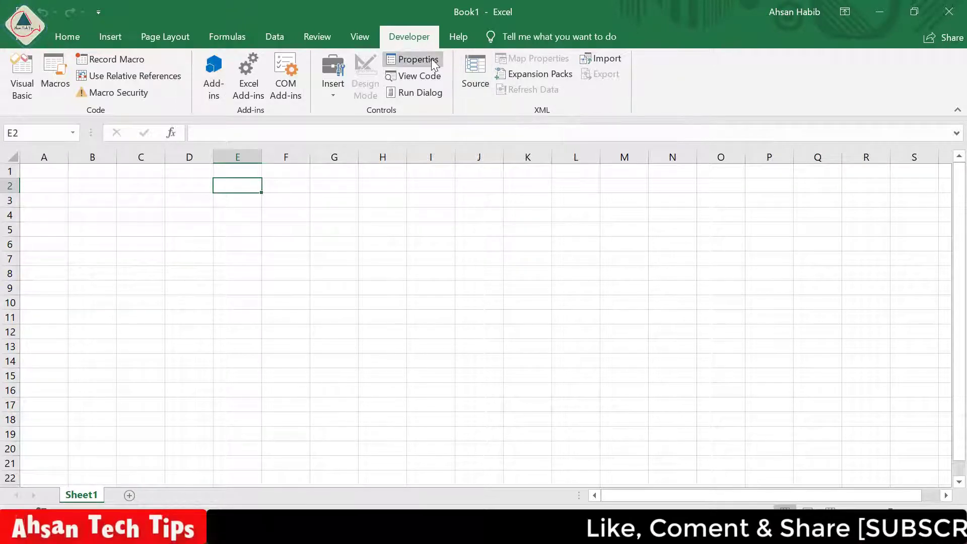
In the VBA editor insert UserForm1, enlarge it to height 250.5, then show Excel's macro list.
left_click(21, 71)
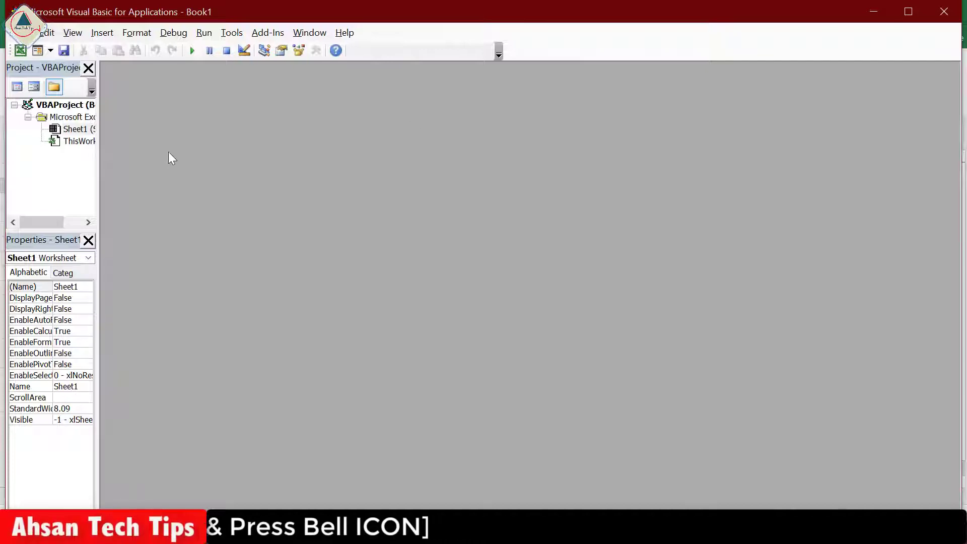
left_click_drag(100, 159, 215, 160)
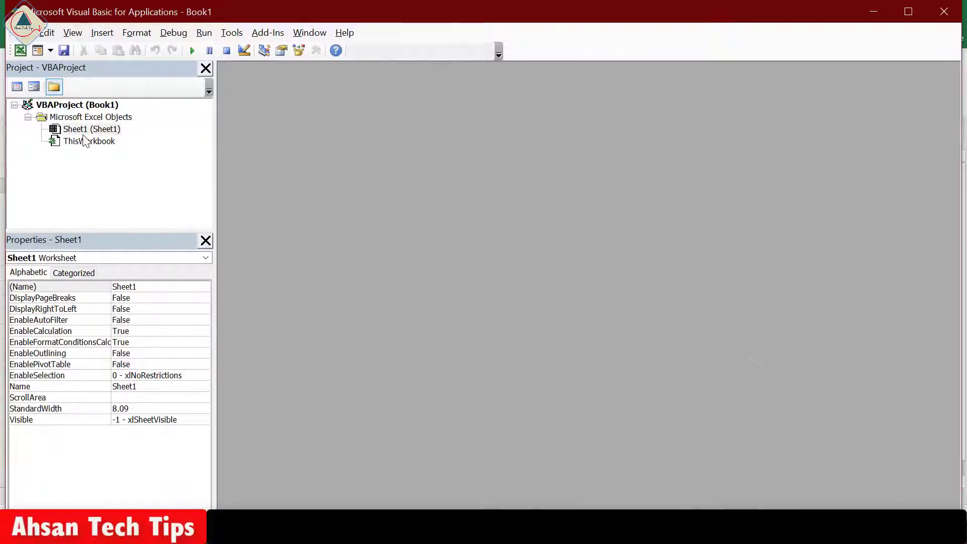
left_click(101, 34)
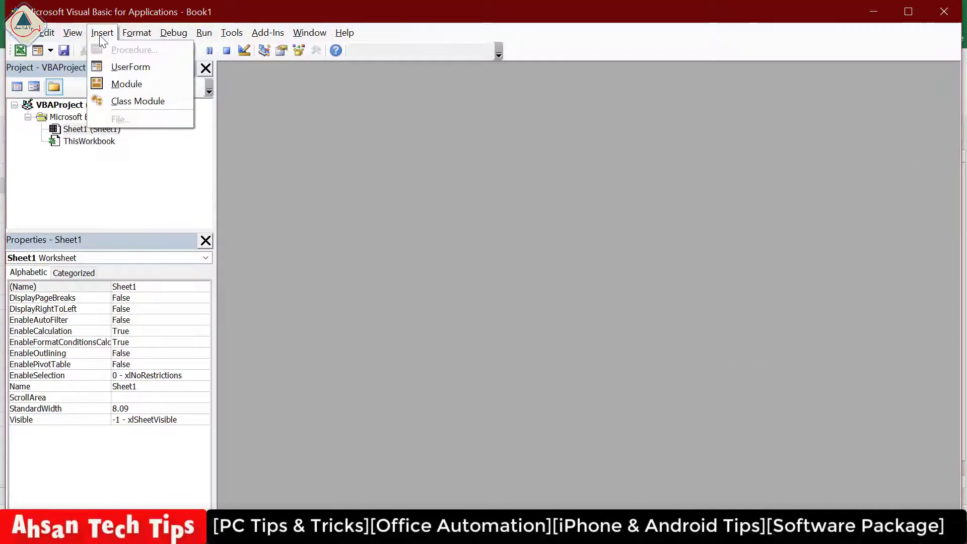
left_click(135, 69)
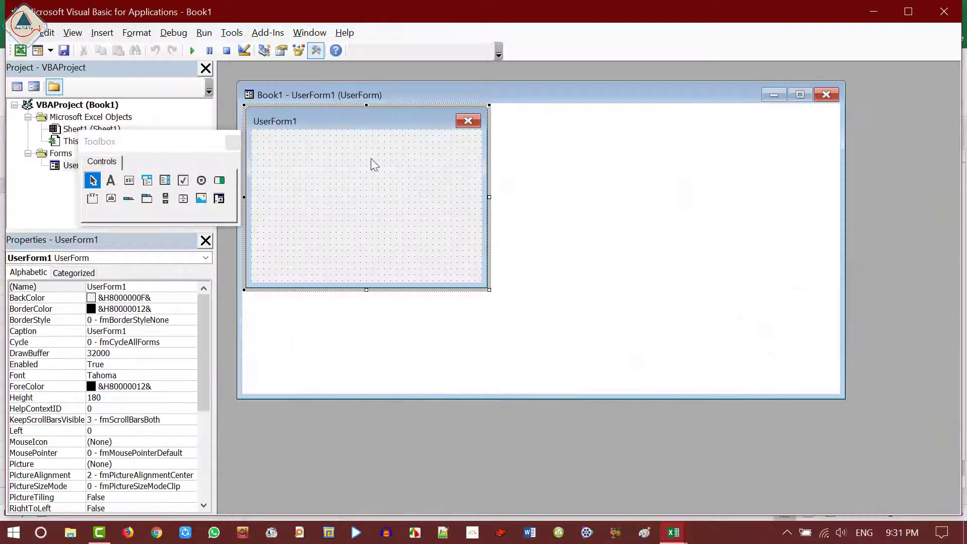
left_click_drag(375, 101, 358, 90)
left_click_drag(472, 279, 469, 350)
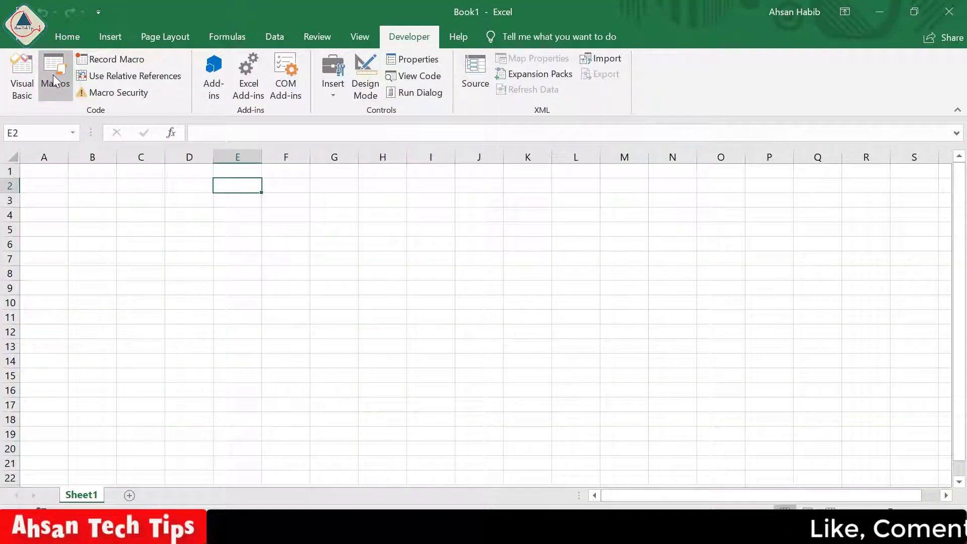
left_click(52, 74)
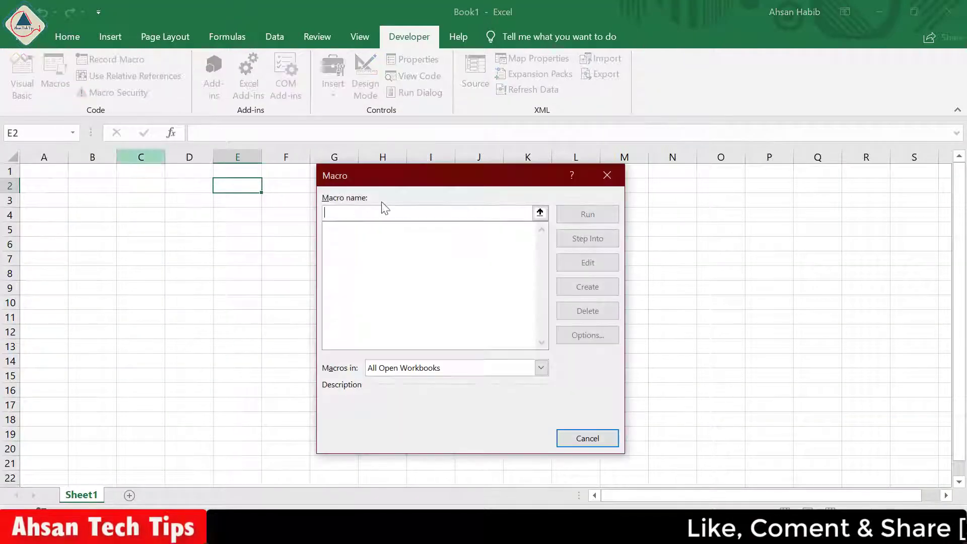
Move the empty Macro dialog aside and dismiss it with Esc, back to Sheet1.
left_click_drag(476, 171, 423, 170)
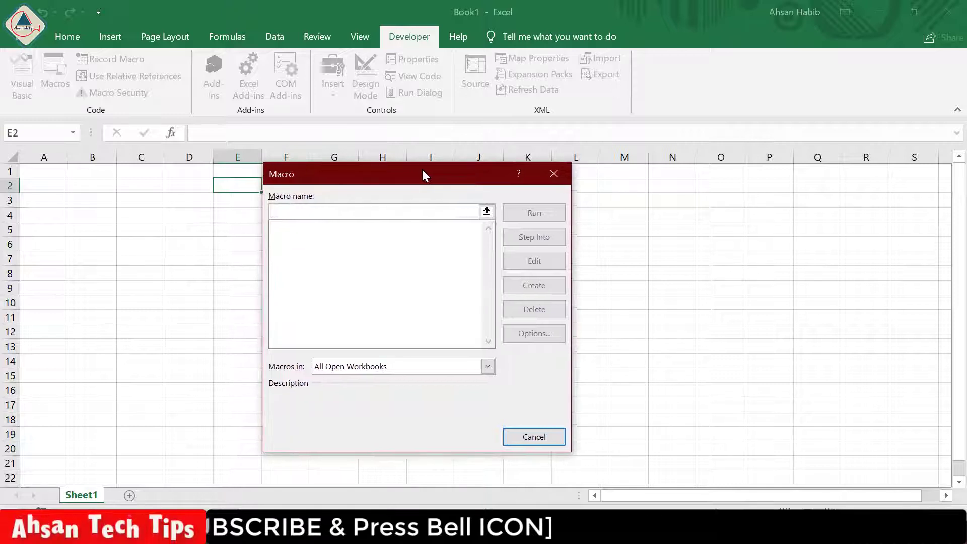
key("Escape")
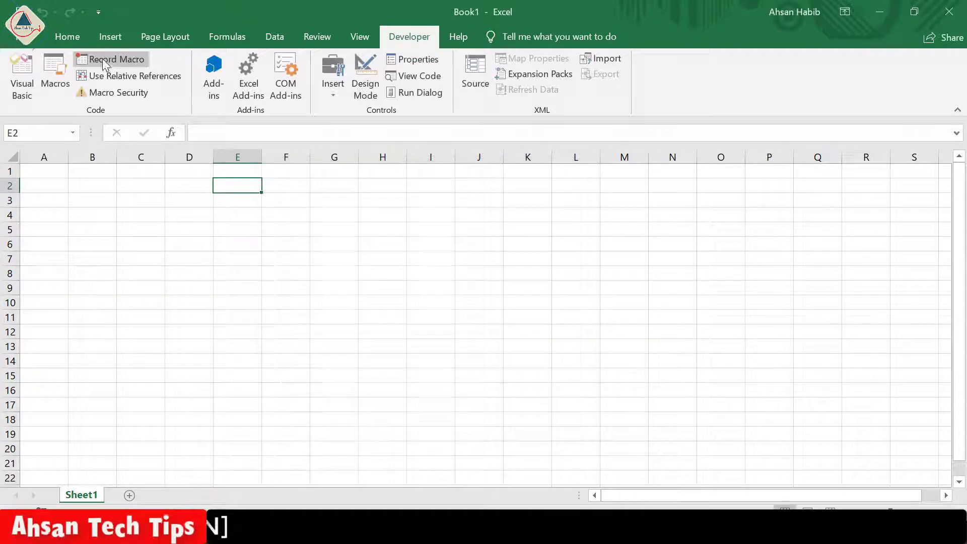